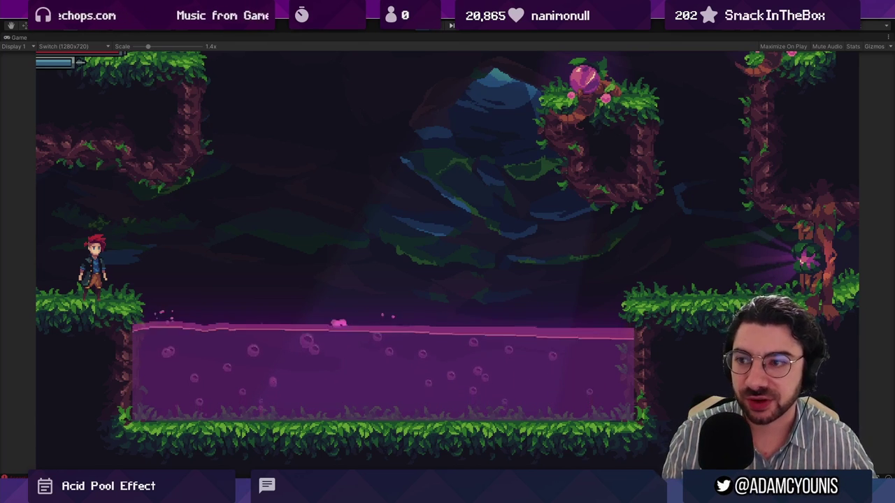
Jump the character right into the acid pool and watch it respawn on the left ledge.
key(Right)
key(space)
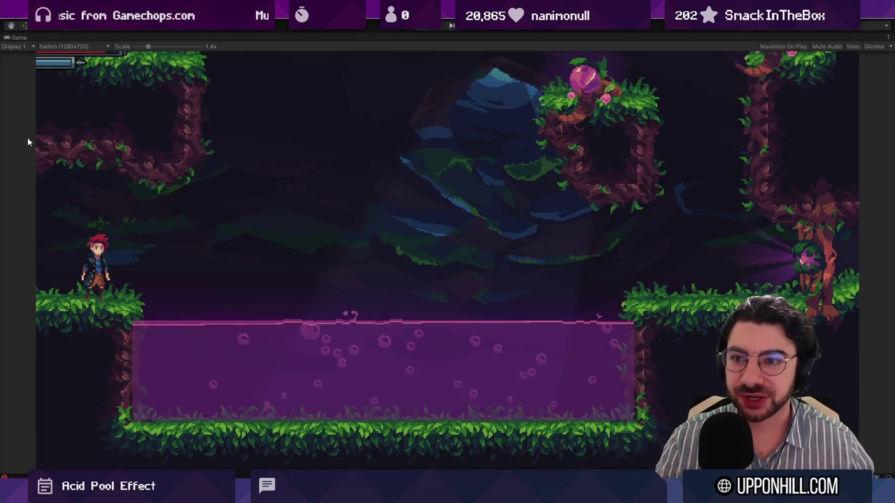
Restore the full editor layout and activate the disabled Vine.8 object in the level scene.
key(shift+space)
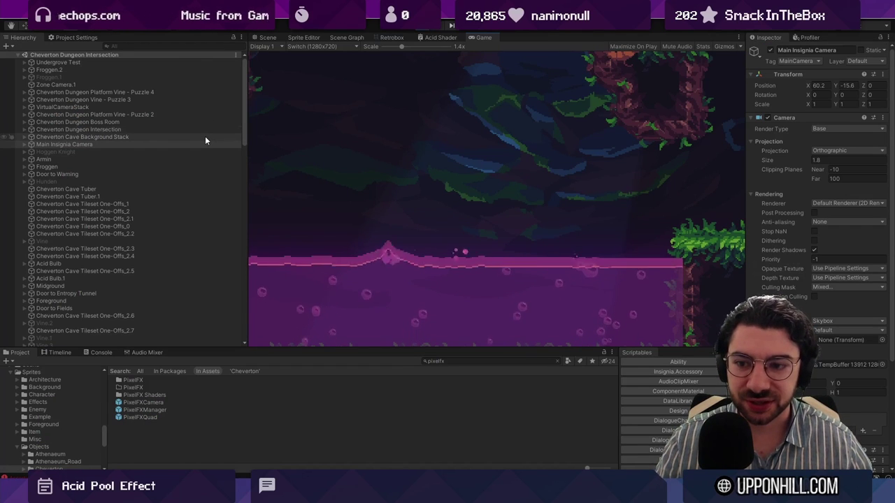
click(265, 37)
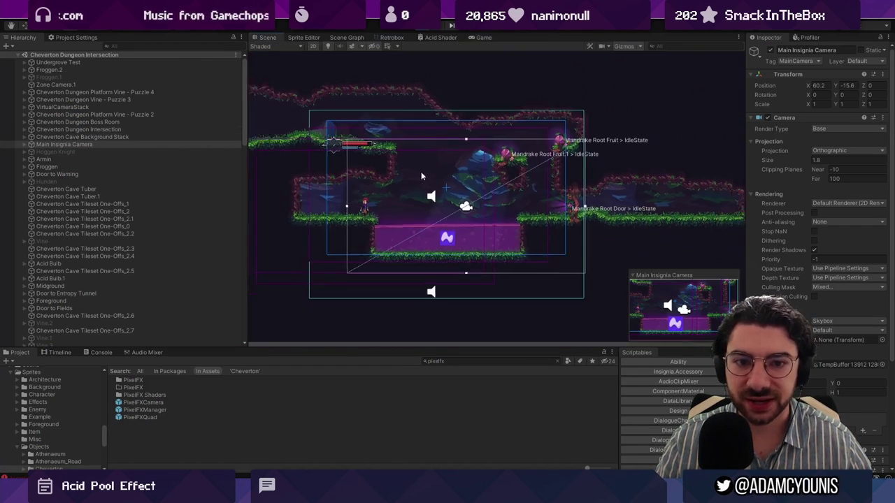
scroll(167, 220, down, 5)
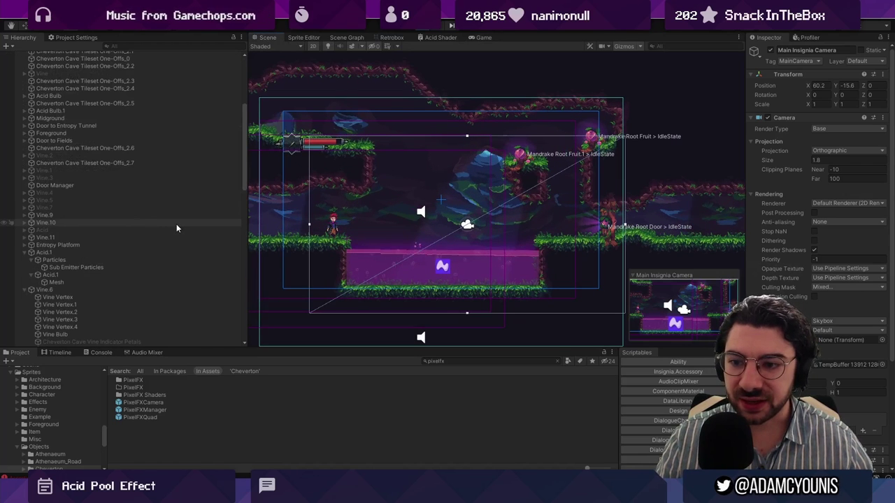
scroll(176, 224, down, 4)
scroll(134, 263, down, 4)
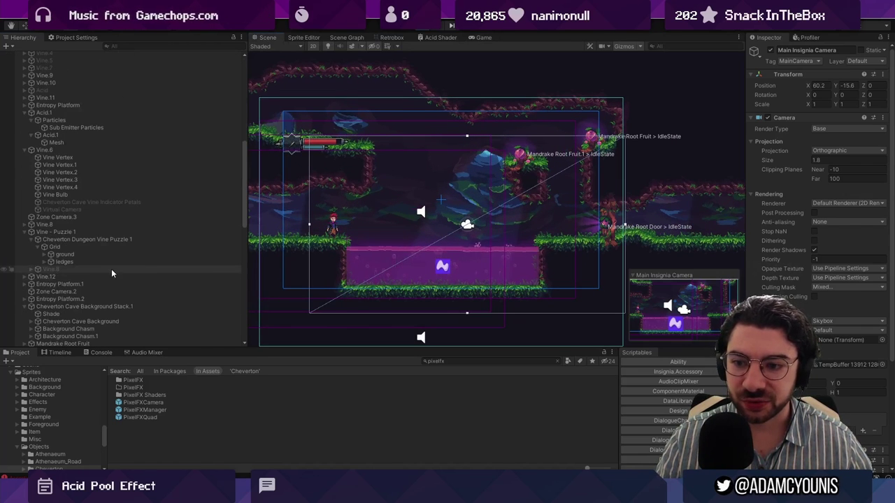
click(111, 270)
click(770, 50)
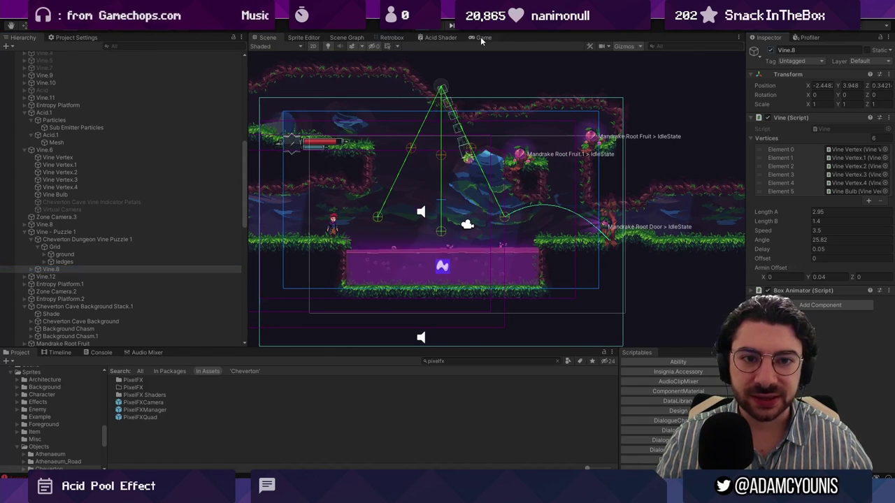
Play the level, swing over the acid on the vine, walk back into the acid, then reset with R.
key(ctrl+p)
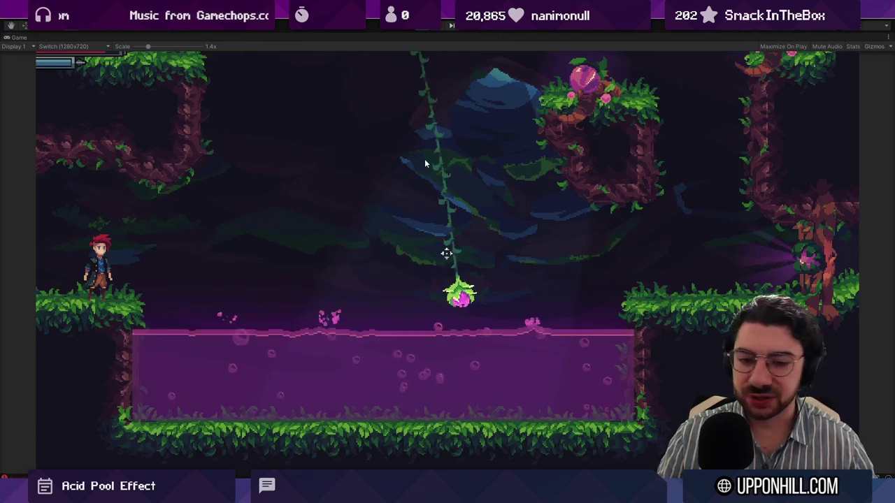
key(space)
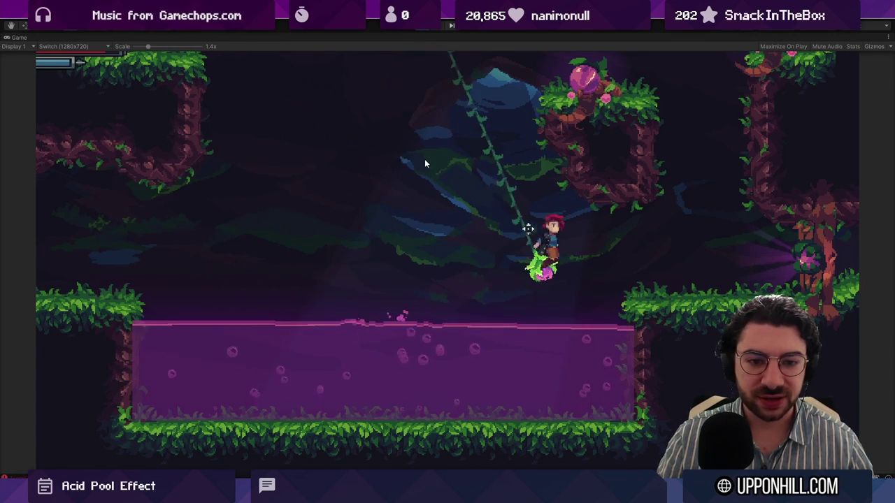
key(space)
key(Left)
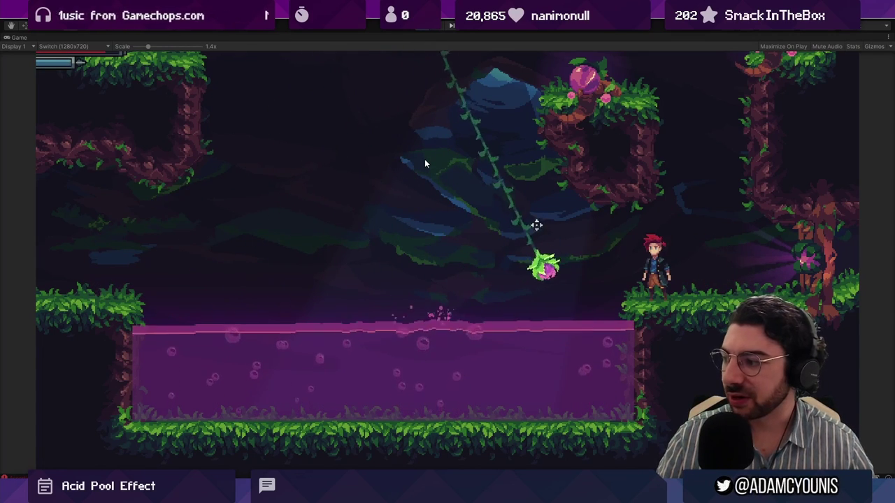
key(Left)
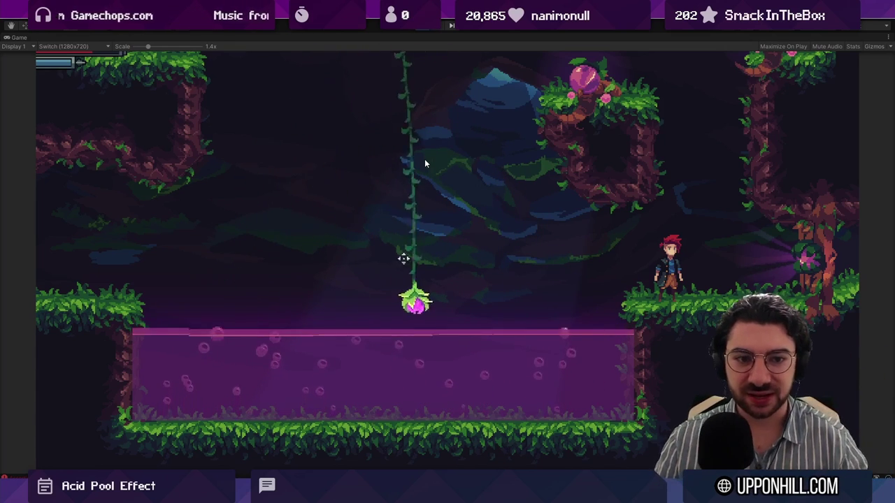
key(r)
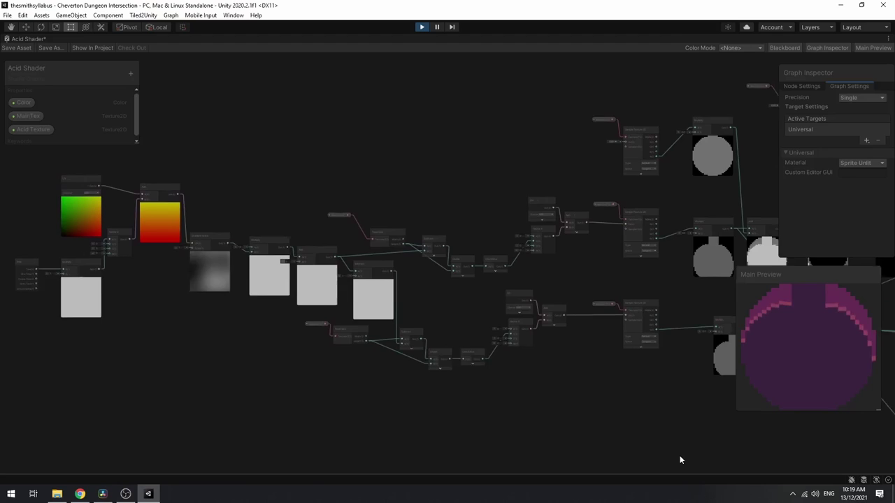
middle_drag(679, 456, 239, 376)
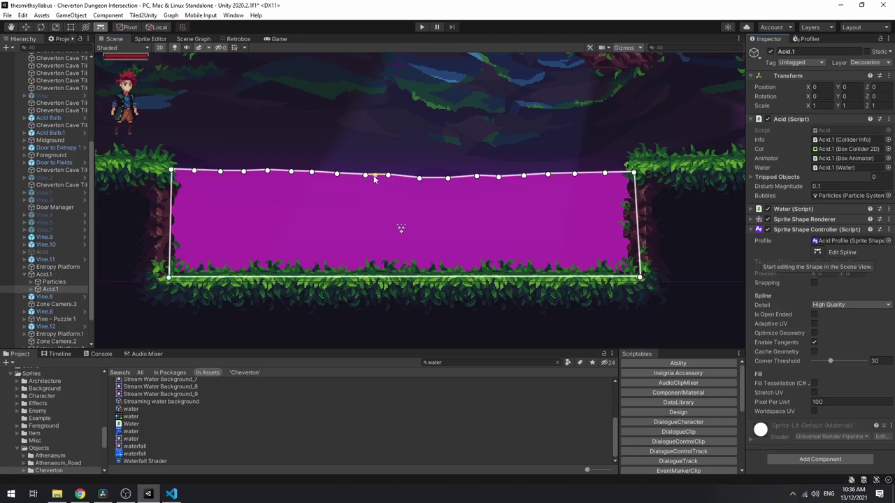
Drag a spline point on the acid pool's top edge upward into a peak.
drag(373, 177, 396, 182)
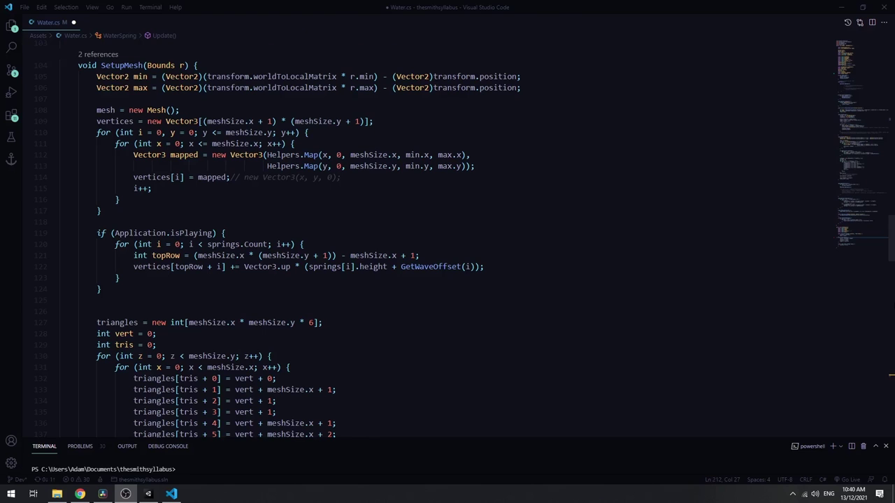
Scroll through Water.cs's SetupMesh method to review its vertex and triangle loops.
scroll(447, 237, down, 1)
scroll(447, 237, down, 3)
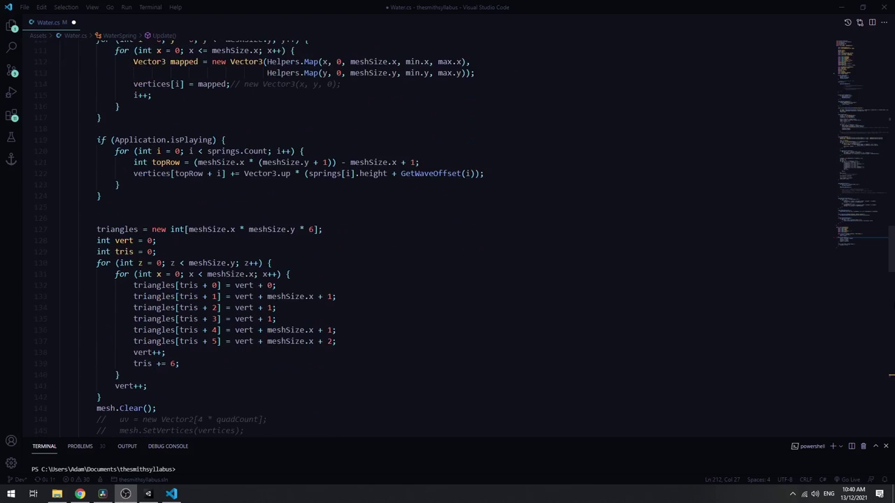
scroll(447, 238, down, 3)
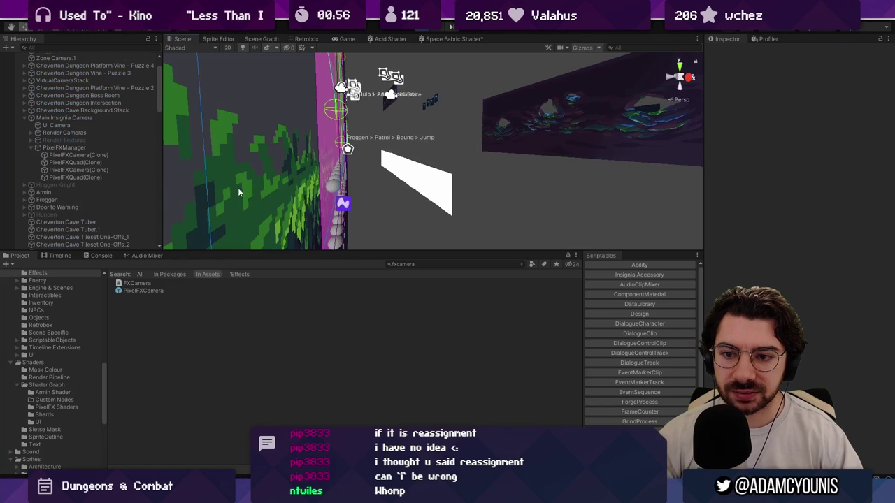
click(78, 155)
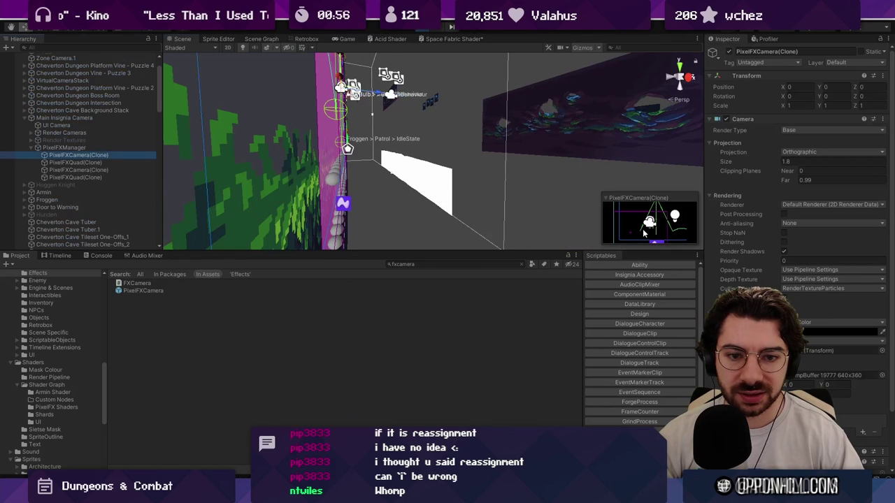
key(Down)
key(Down)
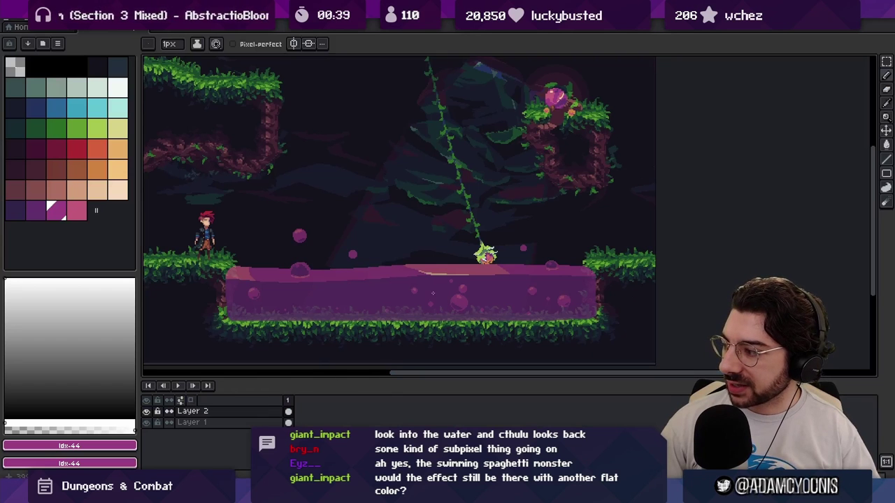
Scroll down and back up while watching the bubbling pink acid pool in play.
scroll(433, 294, down, 1)
scroll(436, 284, up, 1)
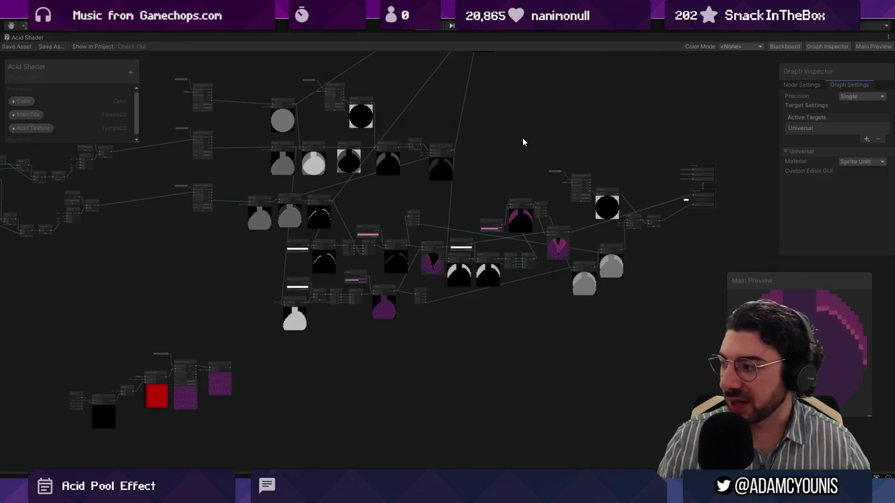
Survey the Acid Shader node graph, then move the Main Preview to the lower right, off the nodes.
middle_drag(523, 138, 609, 203)
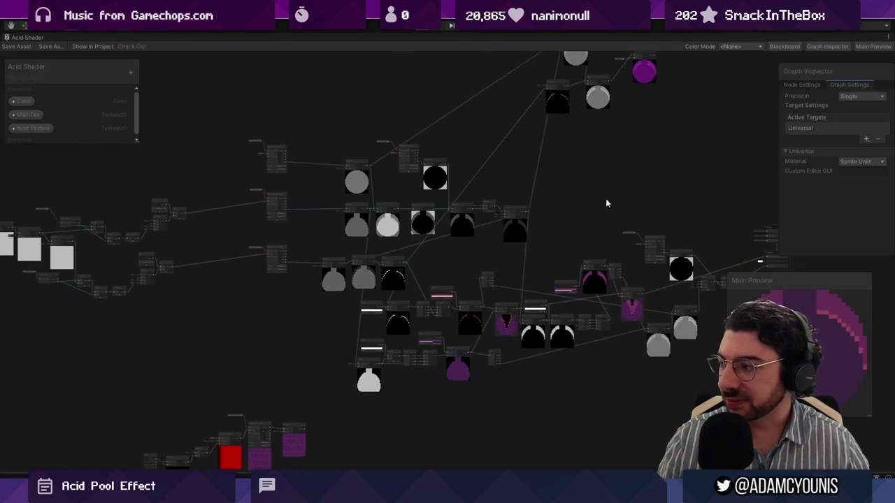
scroll(618, 184, down, 3)
scroll(620, 181, up, 1)
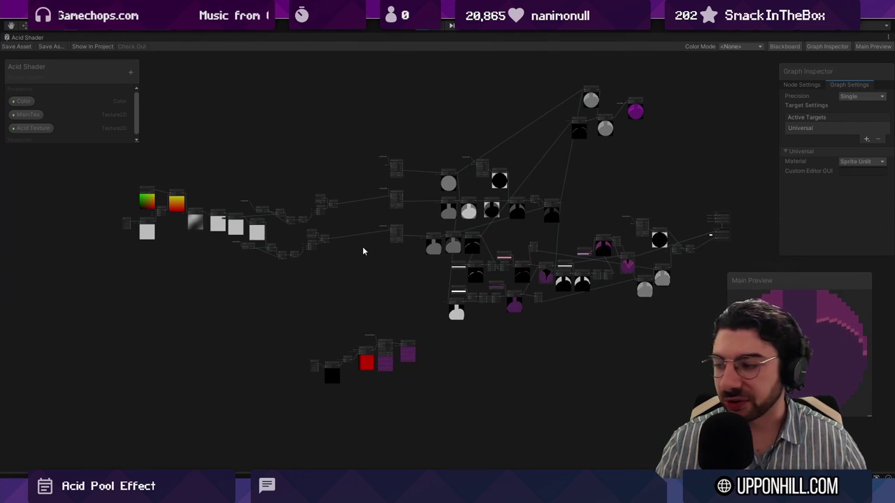
scroll(276, 220, up, 4)
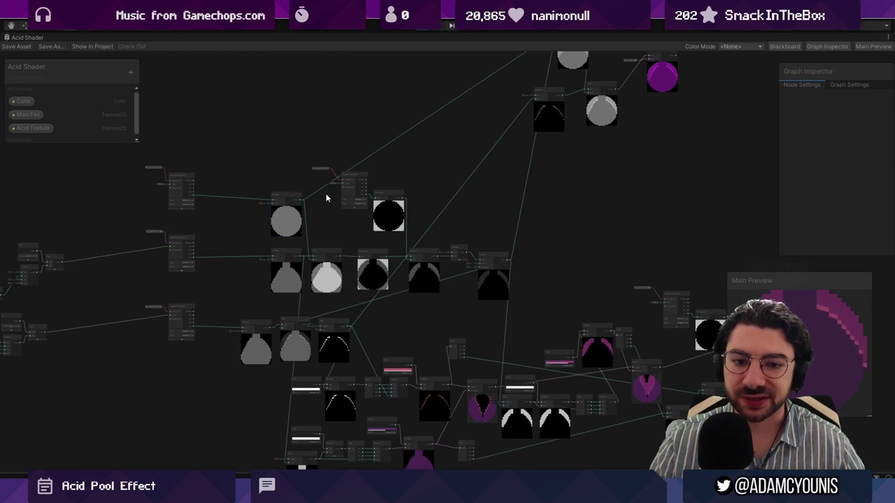
scroll(326, 194, down, 1)
middle_drag(472, 200, 408, 176)
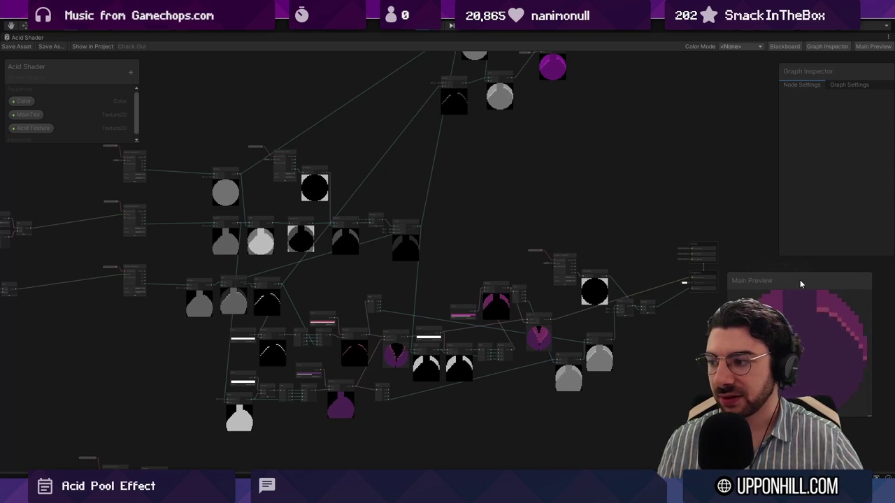
drag(799, 280, 683, 96)
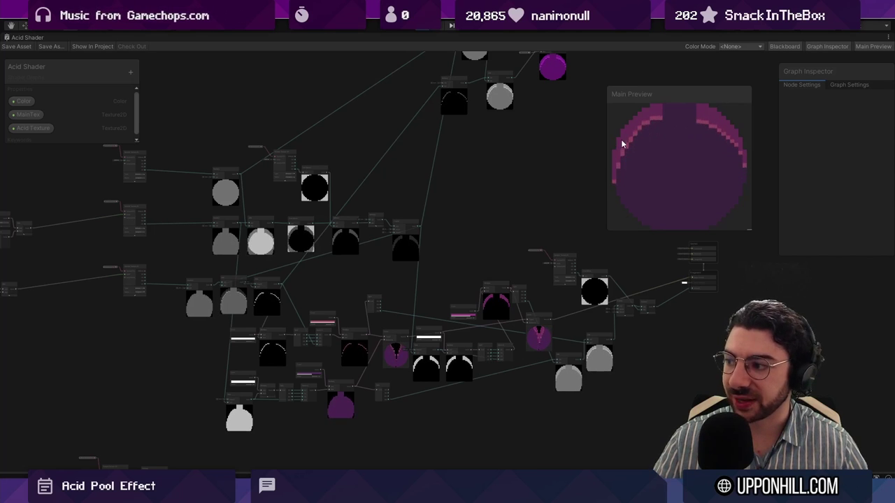
drag(667, 94, 797, 273)
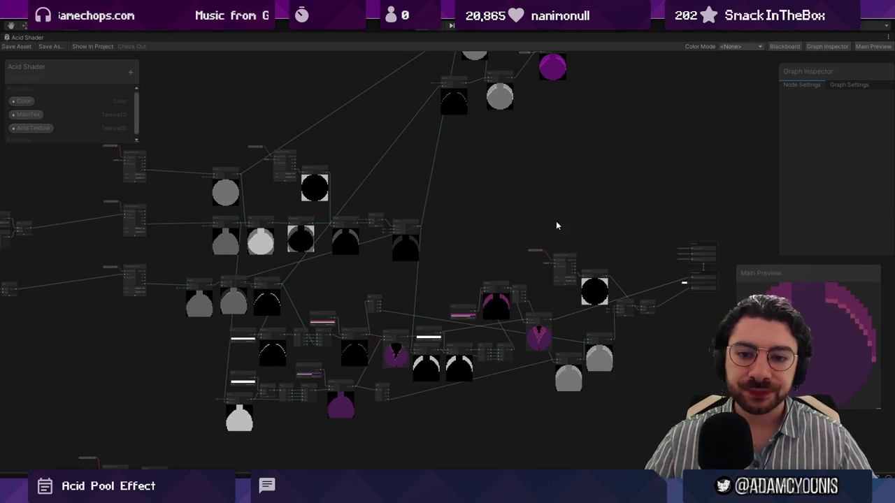
Pan and zoom the canvas onto the UV, Add and Gradient Noise distortion chain.
middle_drag(384, 160, 545, 164)
scroll(545, 163, down, 5)
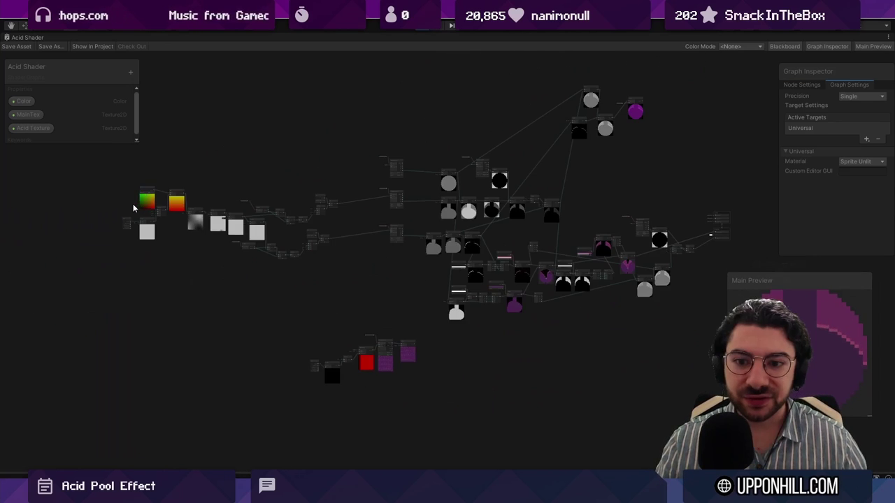
scroll(134, 212, up, 7)
scroll(134, 212, up, 1)
middle_drag(215, 200, 270, 165)
scroll(284, 152, up, 3)
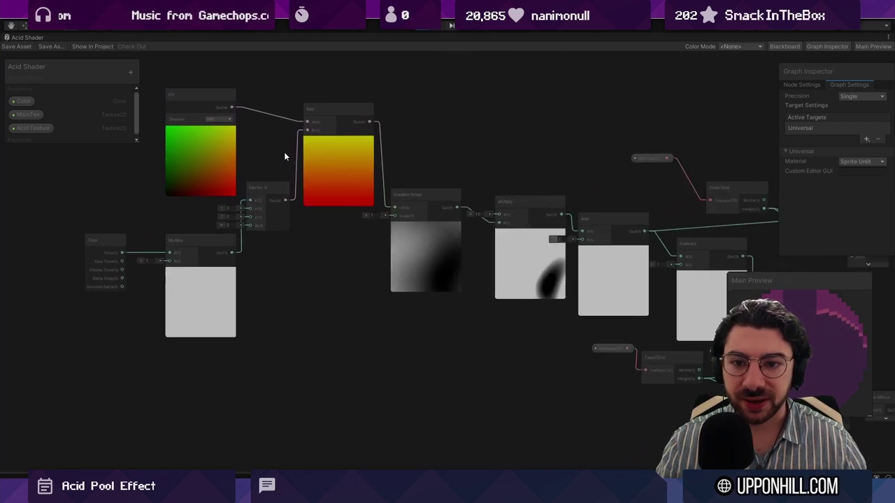
middle_drag(374, 207, 251, 195)
scroll(451, 174, down, 2)
Centre the Gradient Noise node, then bring the Subtract and Texel Size nodes into view.
middle_drag(239, 160, 270, 179)
scroll(271, 178, up, 1)
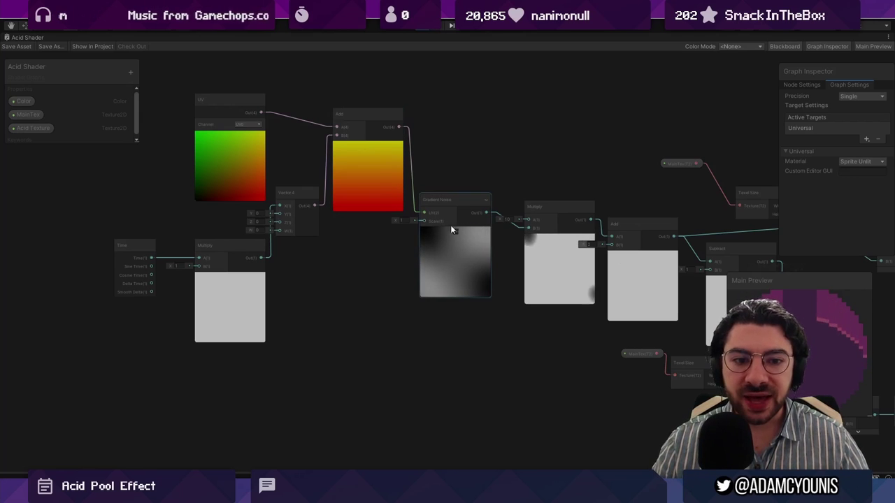
scroll(487, 254, right, 1)
scroll(487, 254, right, 5)
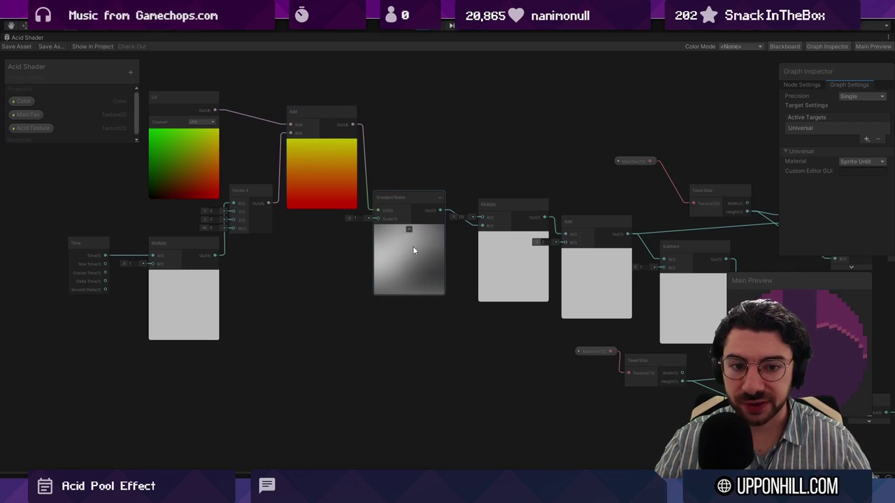
middle_drag(413, 246, 218, 208)
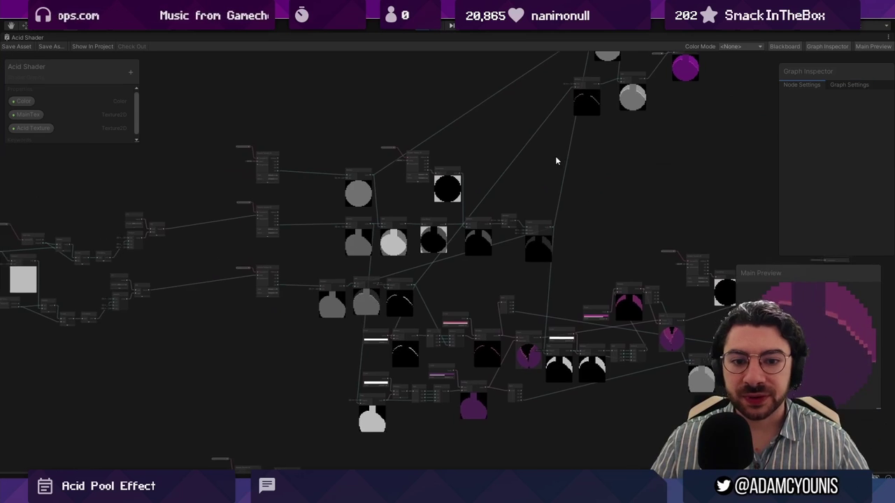
Marquee-select both MainTex properties with their Sample Texture 2D nodes and zoom in on them.
middle_drag(556, 161, 529, 164)
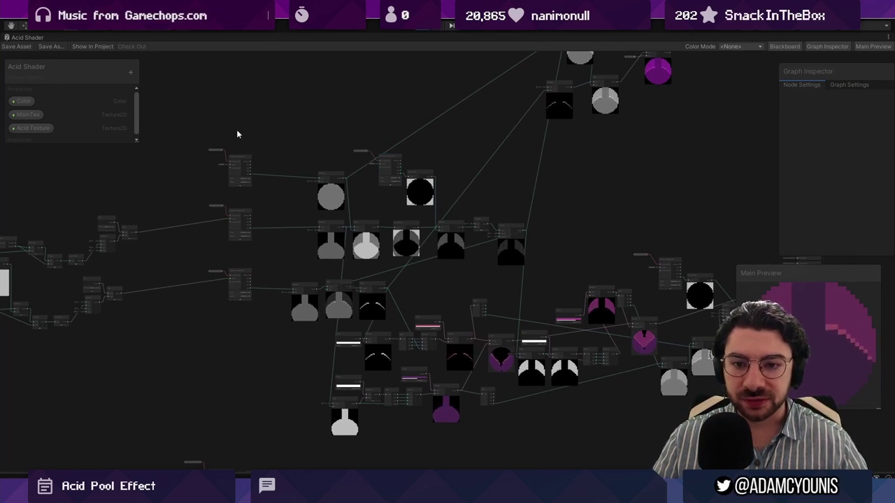
drag(277, 187, 279, 189)
drag(210, 256, 270, 320)
middle_drag(283, 287, 351, 271)
drag(266, 185, 332, 295)
middle_drag(232, 237, 352, 226)
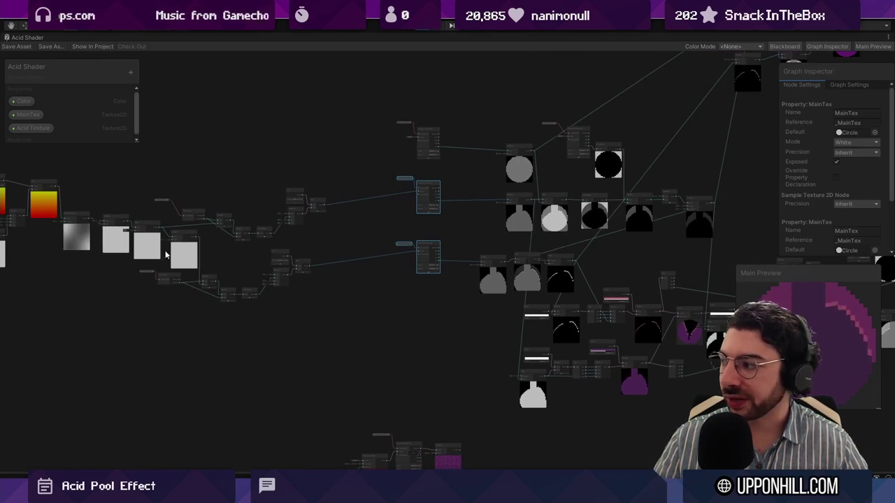
middle_drag(260, 247, 139, 233)
scroll(140, 234, up, 5)
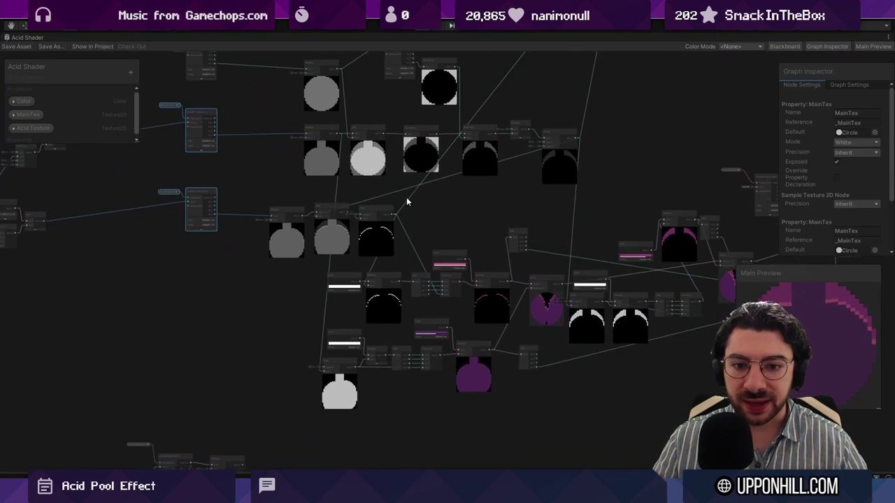
Deselect the samplers and zoom onto the Add, Step, Color and Union nodes forming the pink edge.
click(250, 189)
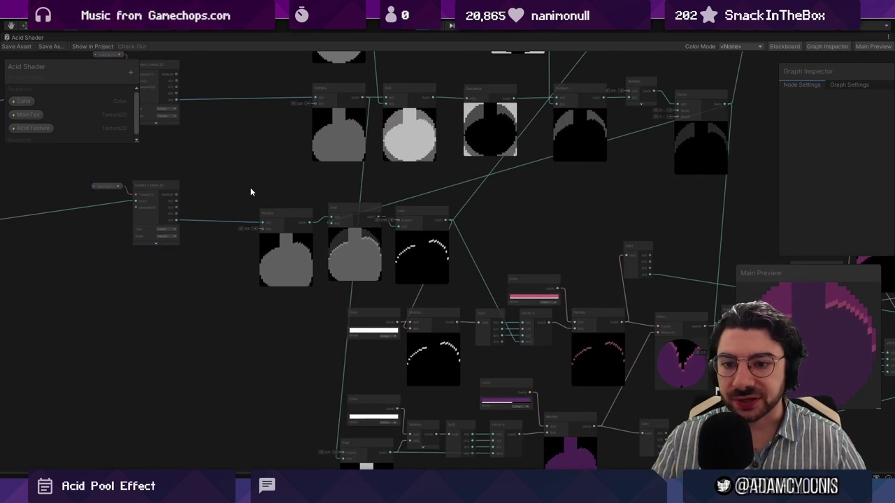
scroll(250, 189, up, 1)
scroll(308, 282, up, 4)
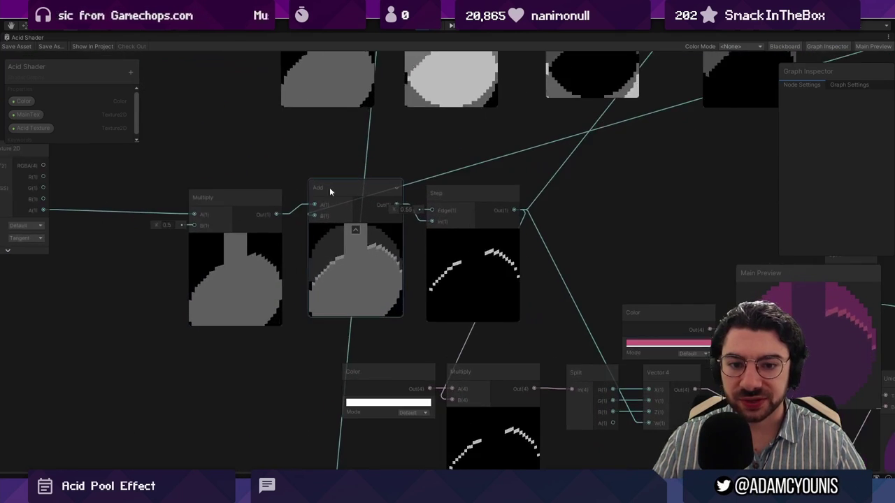
middle_drag(371, 238, 340, 190)
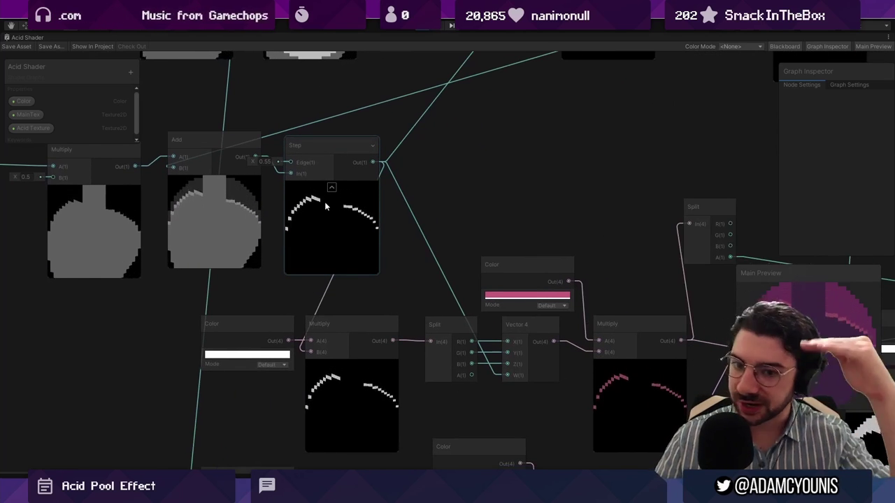
scroll(325, 206, down, 2)
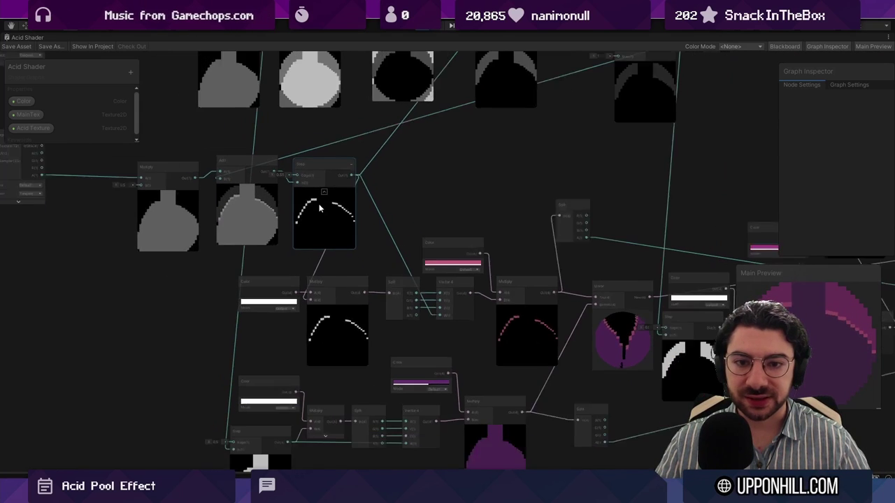
scroll(323, 204, down, 2)
middle_drag(289, 174, 333, 168)
scroll(333, 168, up, 1)
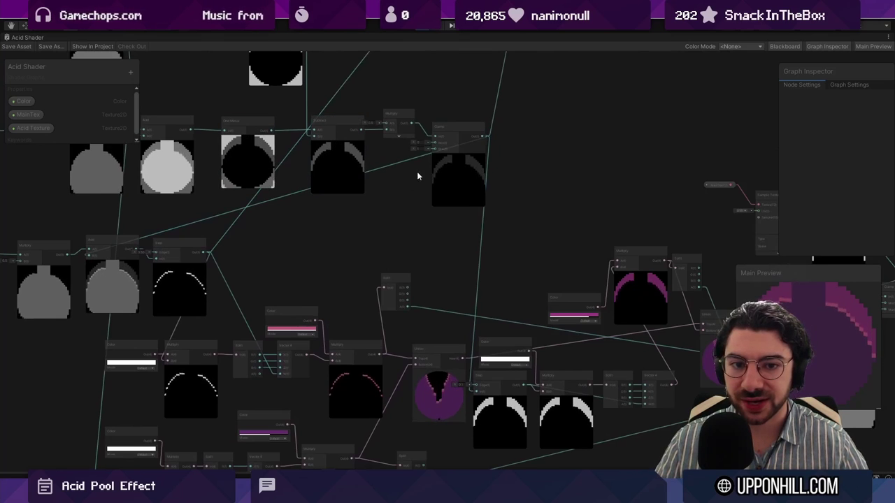
middle_drag(407, 184, 355, 109)
Nudge the purple Color node slightly, then survey the Step, Union, Sample Texture and Multiply nodes.
scroll(225, 257, up, 4)
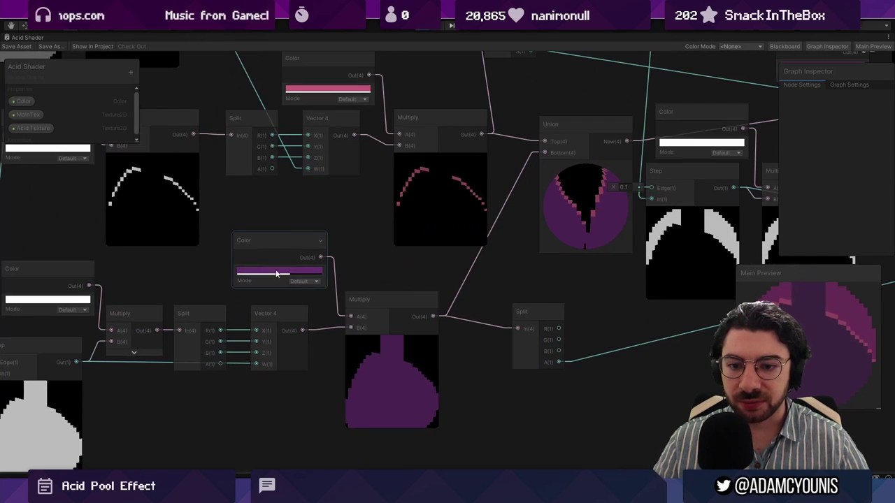
middle_drag(264, 263, 320, 250)
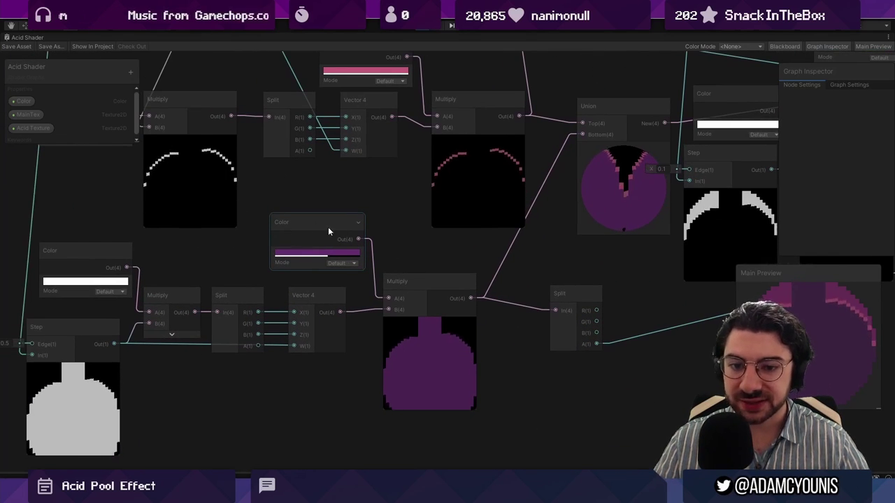
drag(334, 214, 340, 209)
middle_drag(414, 199, 391, 256)
middle_drag(467, 185, 192, 176)
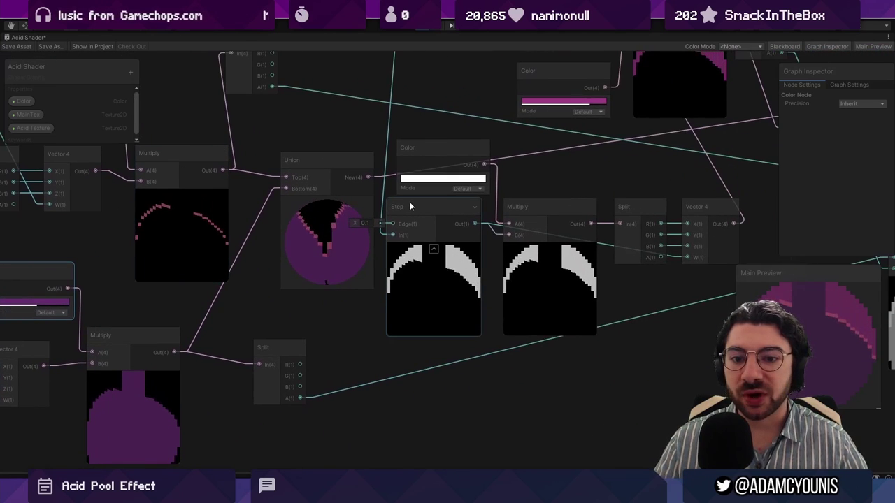
scroll(410, 203, down, 3)
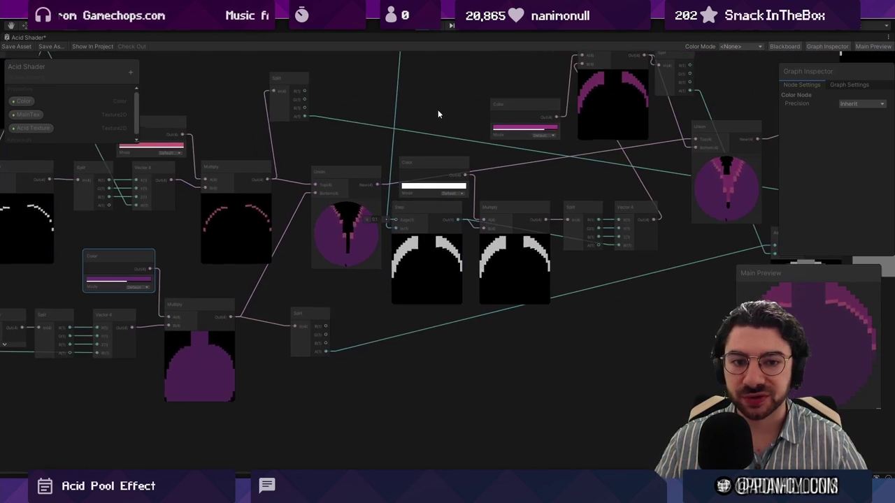
middle_drag(432, 119, 340, 216)
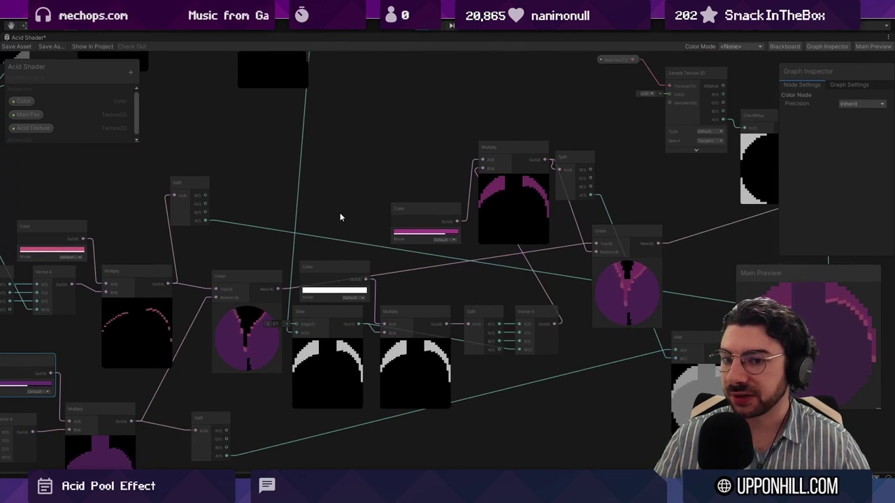
scroll(336, 312, down, 5)
middle_drag(415, 116, 419, 250)
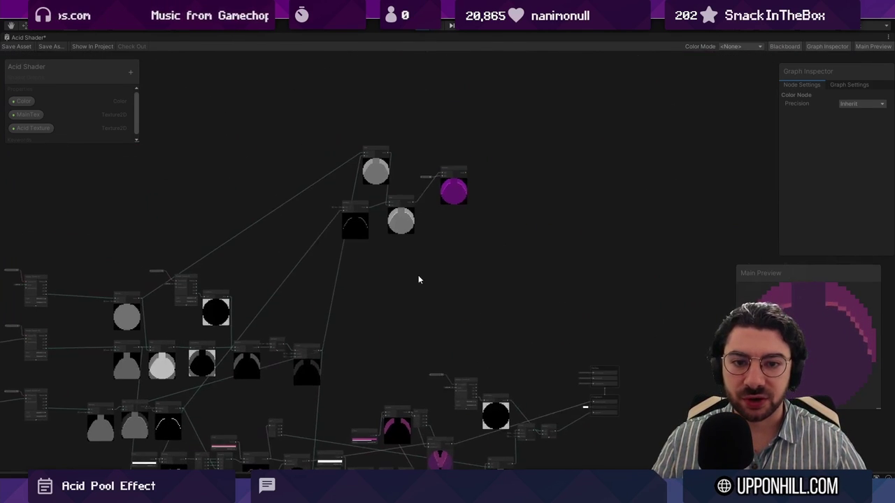
scroll(406, 140, up, 3)
scroll(448, 207, up, 2)
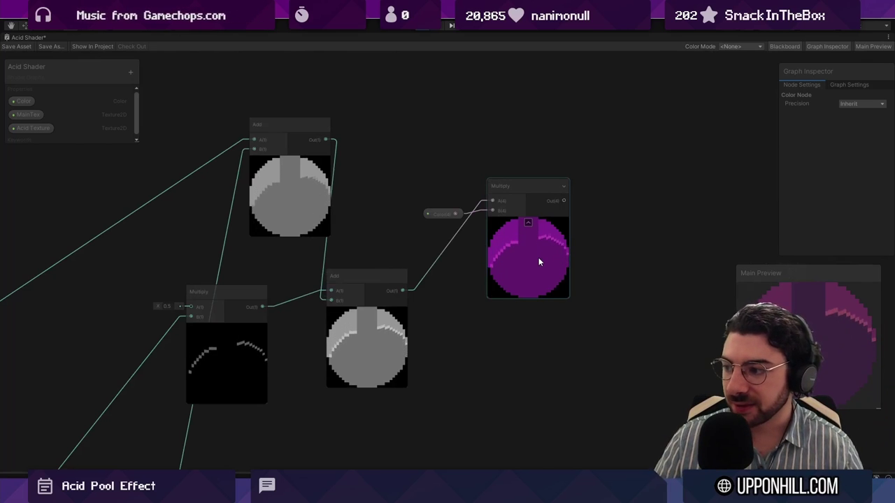
scroll(560, 246, up, 5)
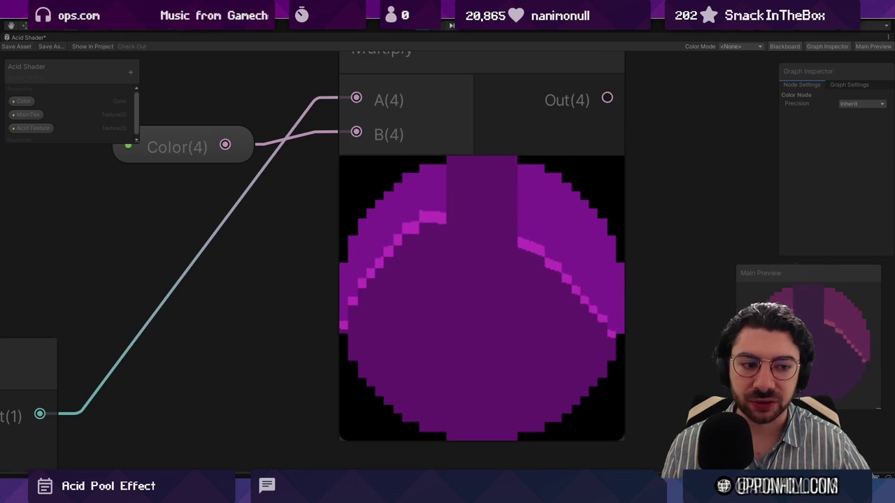
scroll(700, 173, down, 3)
scroll(700, 176, down, 2)
scroll(601, 200, down, 2)
scroll(469, 267, down, 2)
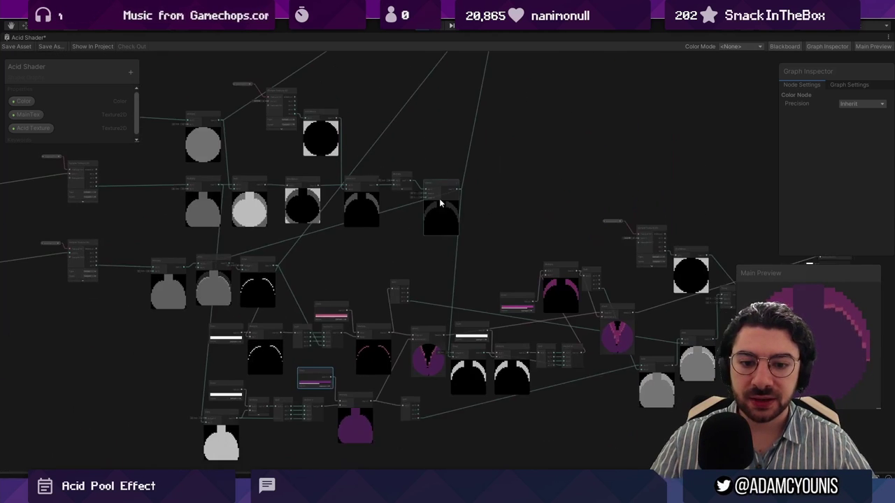
scroll(422, 207, down, 2)
scroll(405, 279, up, 5)
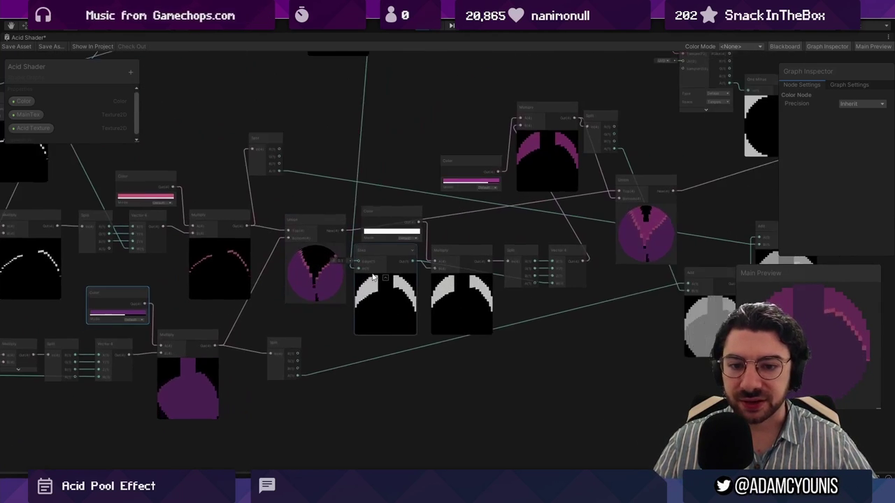
middle_drag(234, 220, 206, 224)
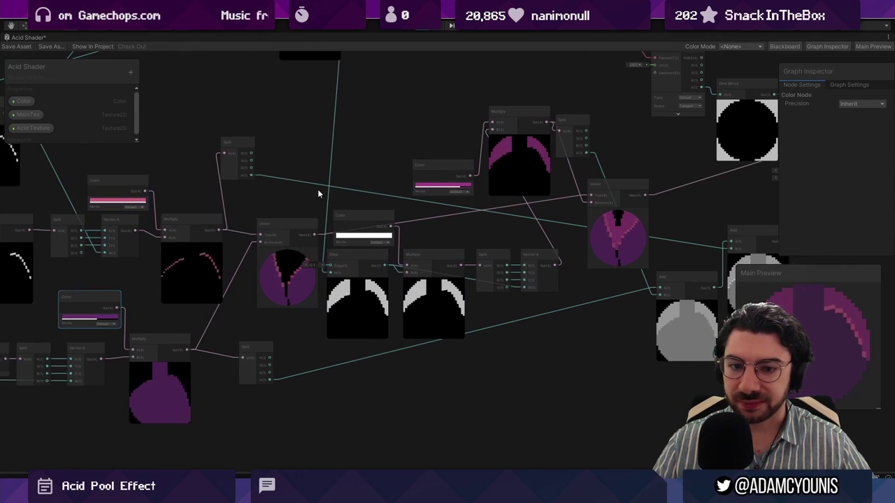
click(425, 167)
scroll(517, 192, down, 4)
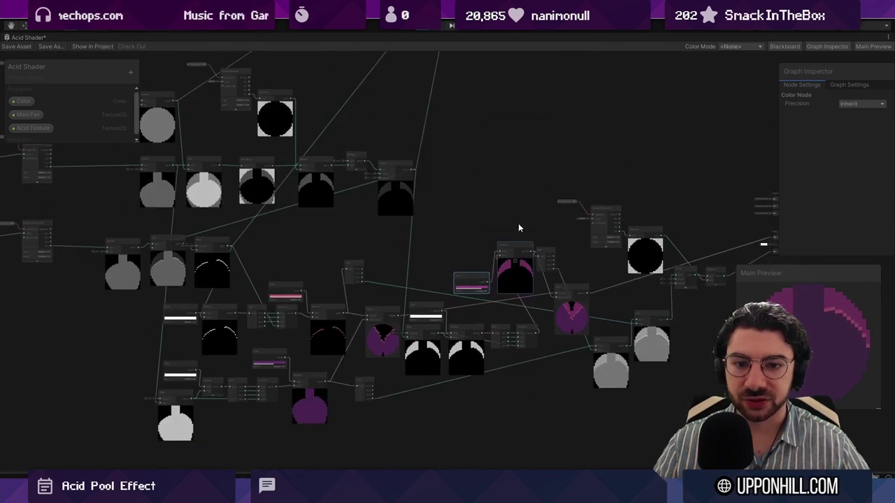
middle_drag(270, 195, 226, 370)
drag(321, 55, 609, 202)
scroll(468, 233, down, 3)
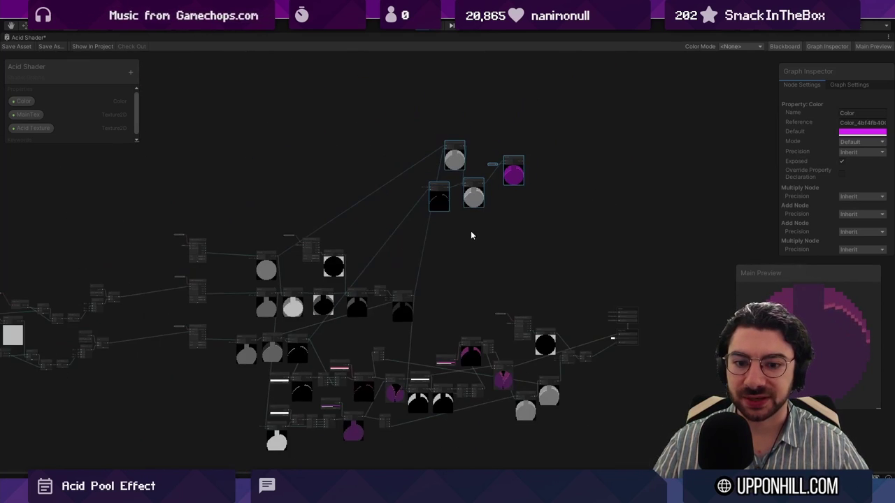
middle_drag(468, 233, 503, 167)
drag(107, 361, 253, 456)
scroll(170, 456, up, 8)
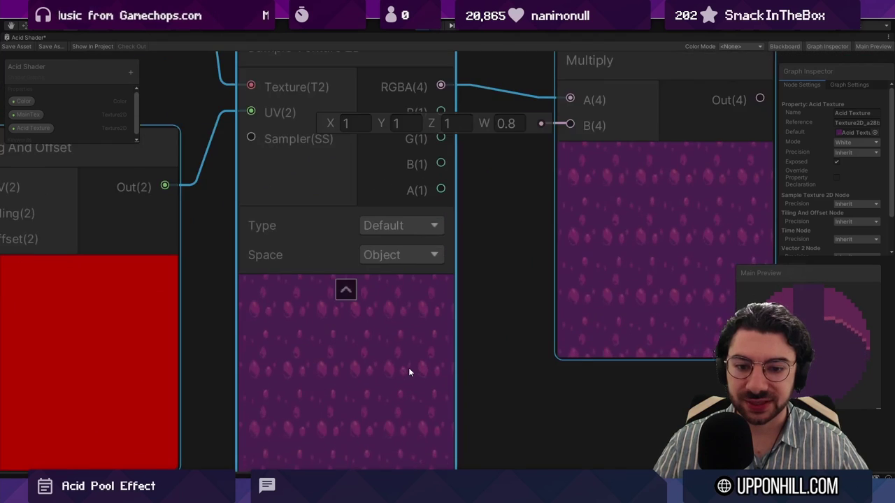
middle_drag(409, 372, 303, 255)
scroll(303, 255, up, 1)
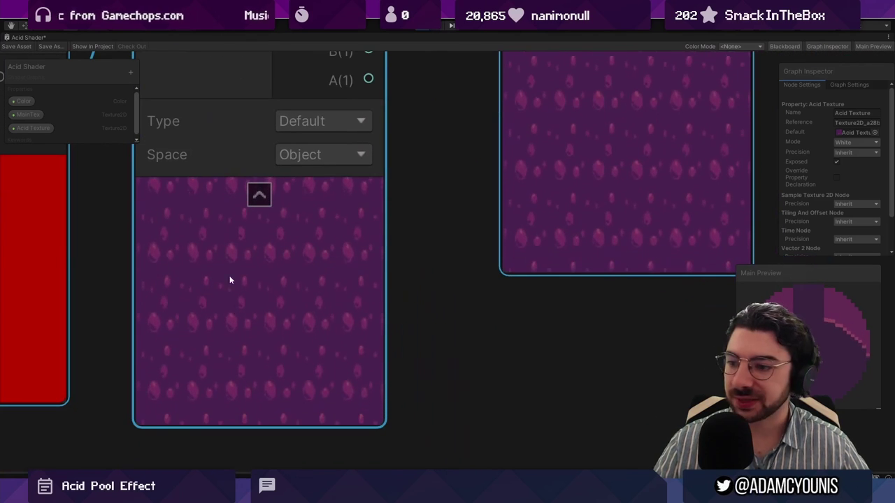
scroll(308, 304, down, 6)
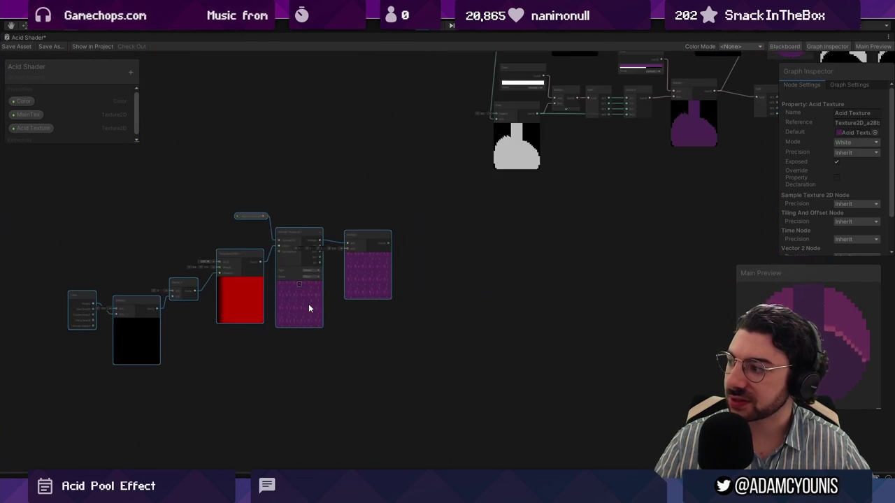
middle_drag(489, 254, 384, 339)
scroll(384, 339, down, 1)
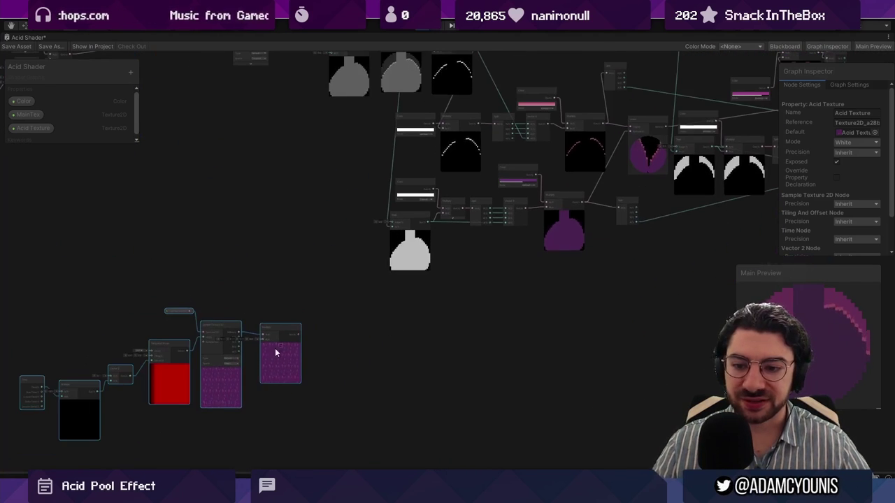
middle_drag(276, 331, 158, 427)
click(554, 370)
middle_drag(553, 370, 477, 399)
scroll(404, 265, up, 2)
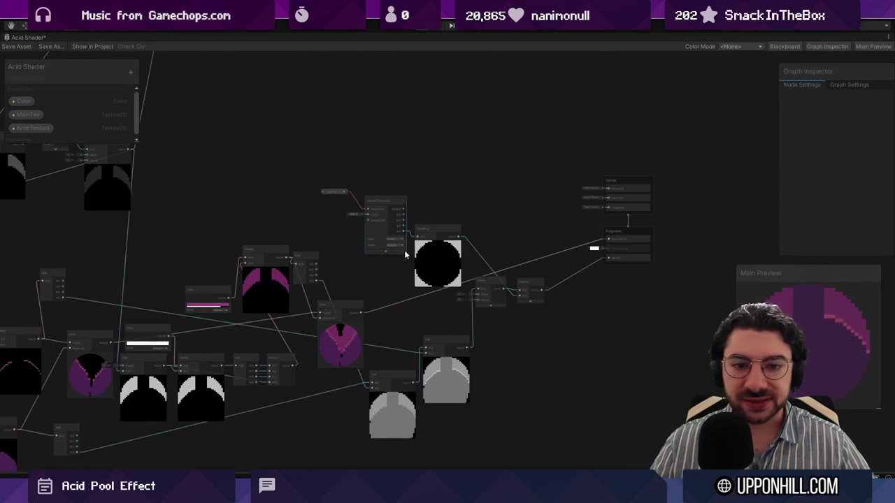
scroll(404, 264, up, 4)
middle_drag(140, 312, 343, 315)
scroll(543, 253, up, 3)
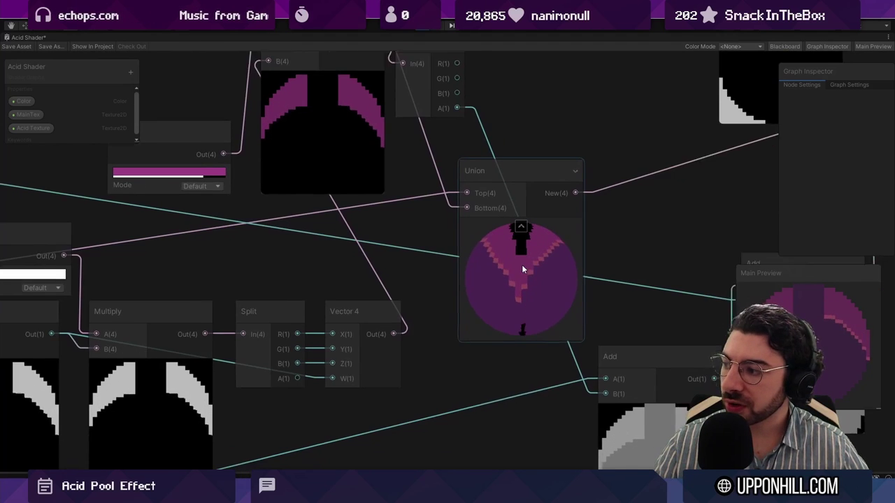
middle_drag(530, 269, 450, 254)
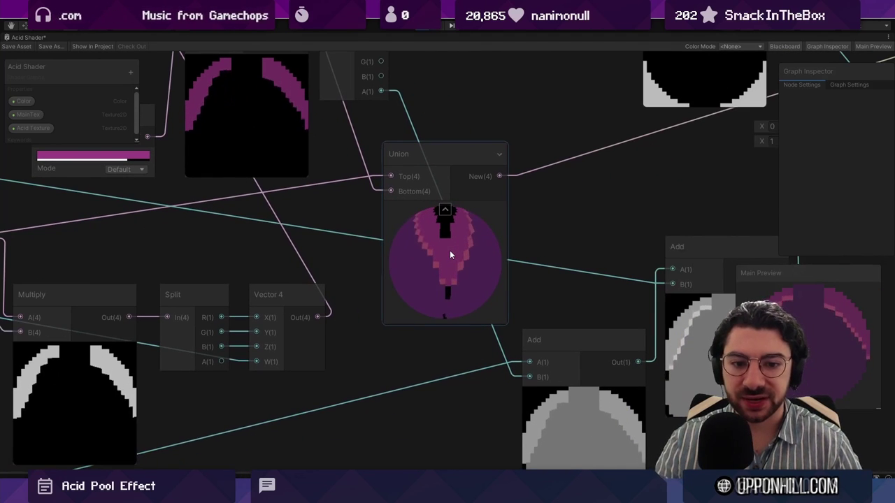
scroll(449, 250, down, 5)
scroll(456, 234, up, 5)
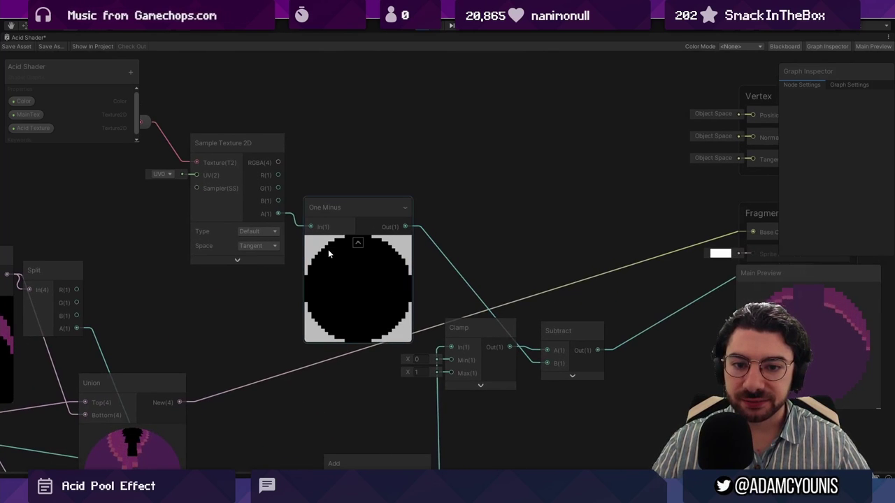
middle_drag(590, 228, 298, 211)
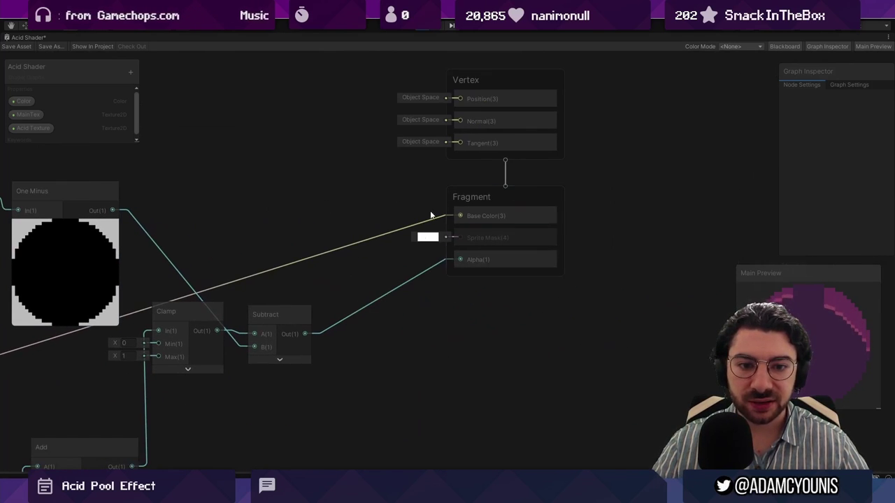
Leave the Acid Shader graph and run the level with Ctrl+P to view the acid pool.
key(ctrl+p)
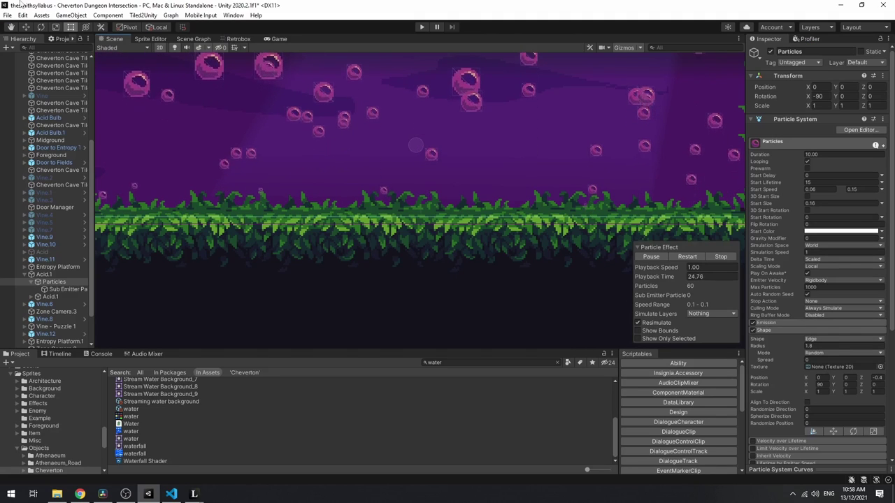
Select the Sub Emitter Particles object and frame it in the Scene view.
click(65, 290)
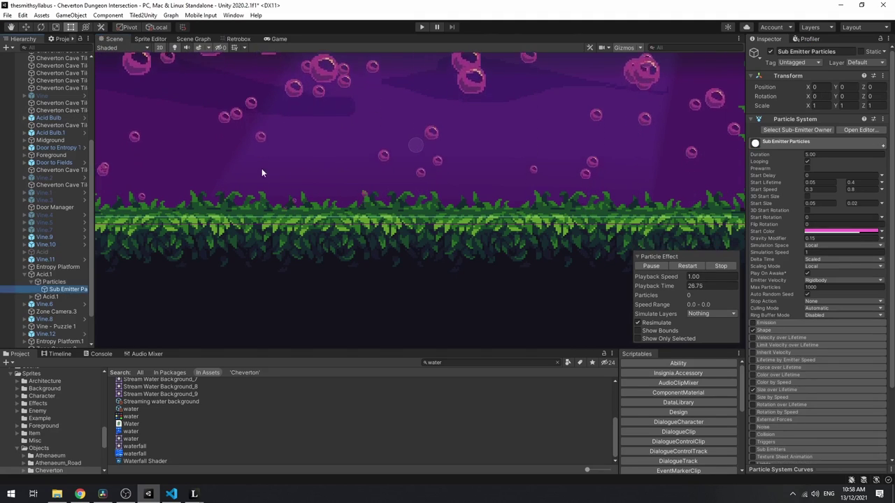
key(f)
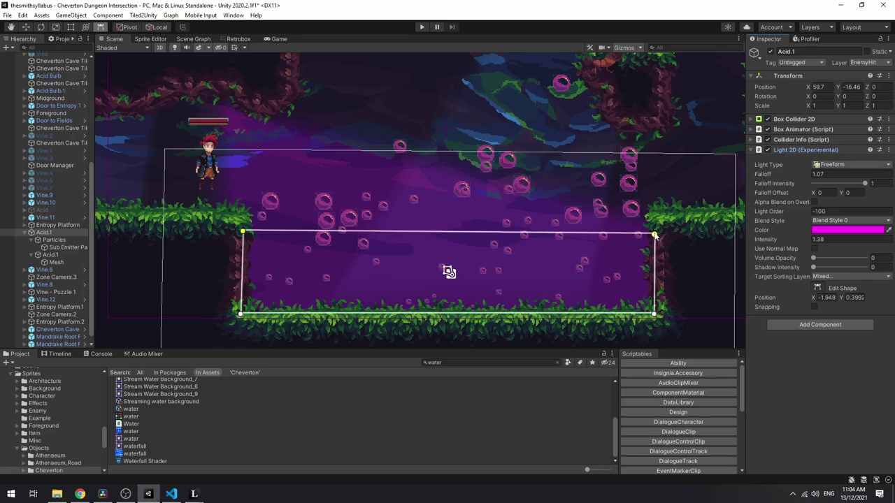
Reshape the magenta freeform light's corners, discarding an extra top-edge point, then play the level.
drag(654, 237, 643, 202)
drag(434, 219, 409, 66)
key(ctrl+z)
key(ctrl+z)
key(ctrl+z)
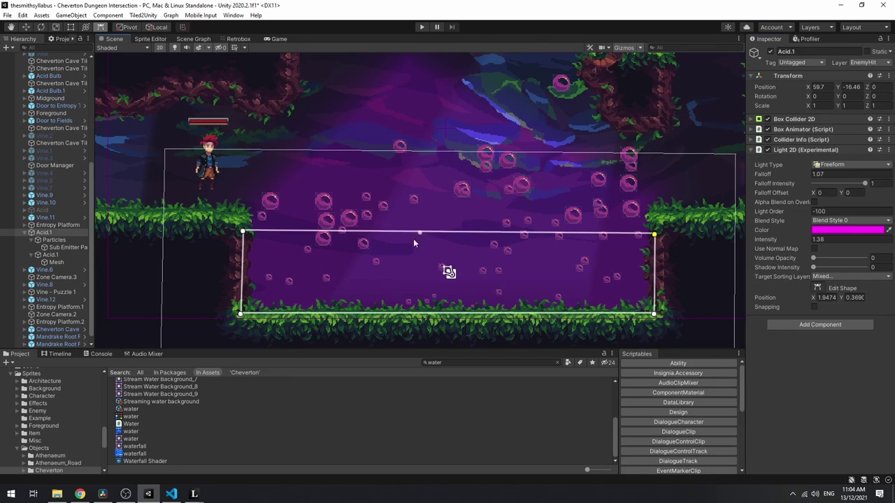
click(247, 232)
mouse_move(248, 238)
mouse_down()
mouse_move(337, 235)
mouse_move(244, 235)
mouse_up()
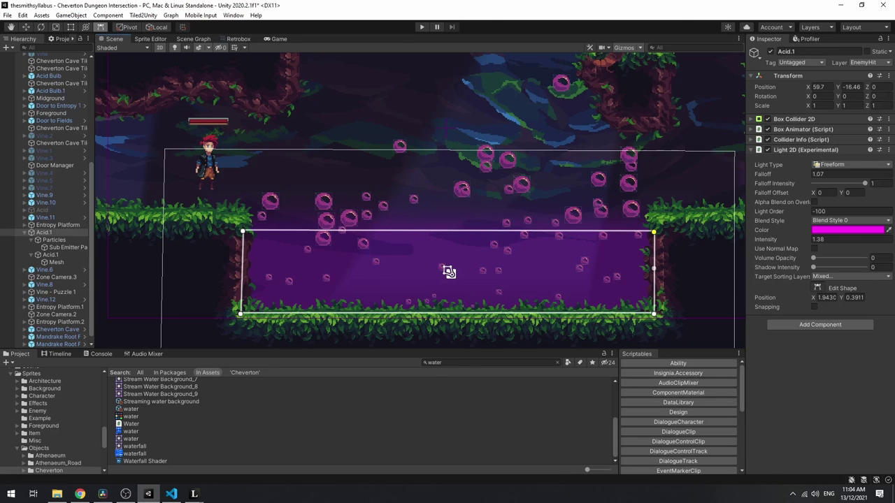
key(ctrl+p)
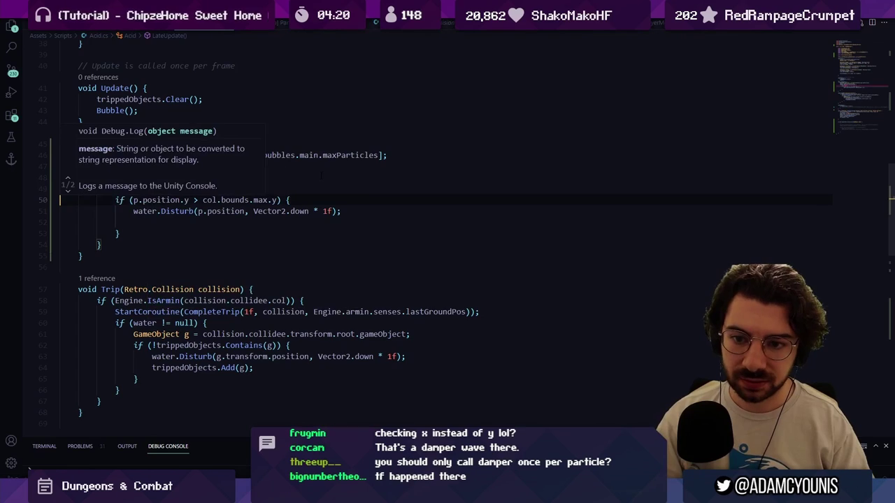
key(ctrl+x)
Paste the Debug.Log line inside the LateUpdate if block and begin its argument with 'p.'.
key(End)
key(Return)
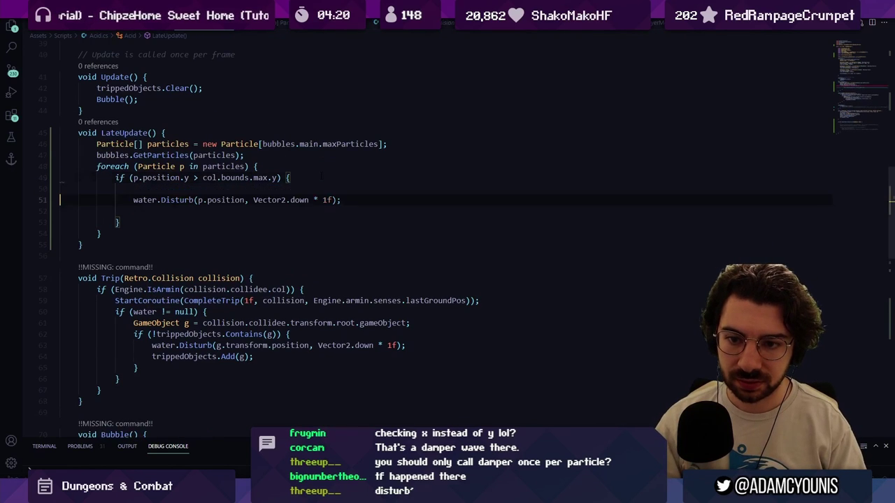
key(ctrl+v)
click(179, 189)
text(p.)
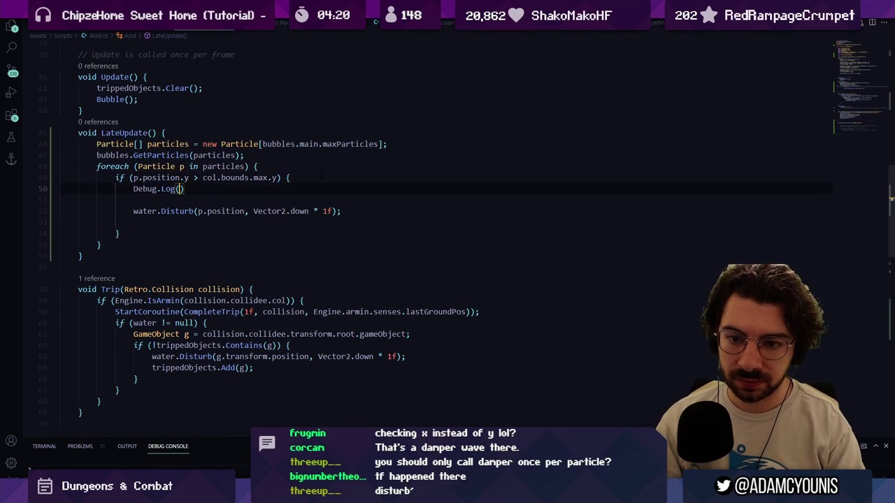